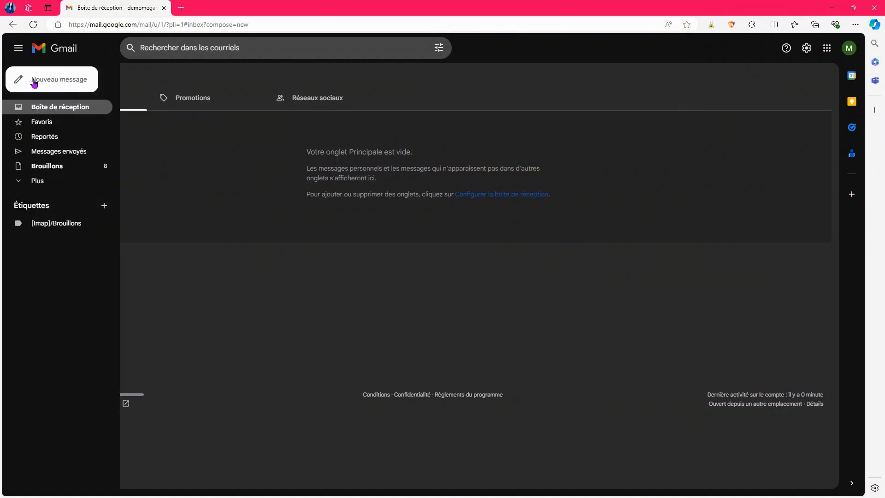
- Start a new full-screen message and add the two recipients in the To field
click(34, 82)
click(812, 224)
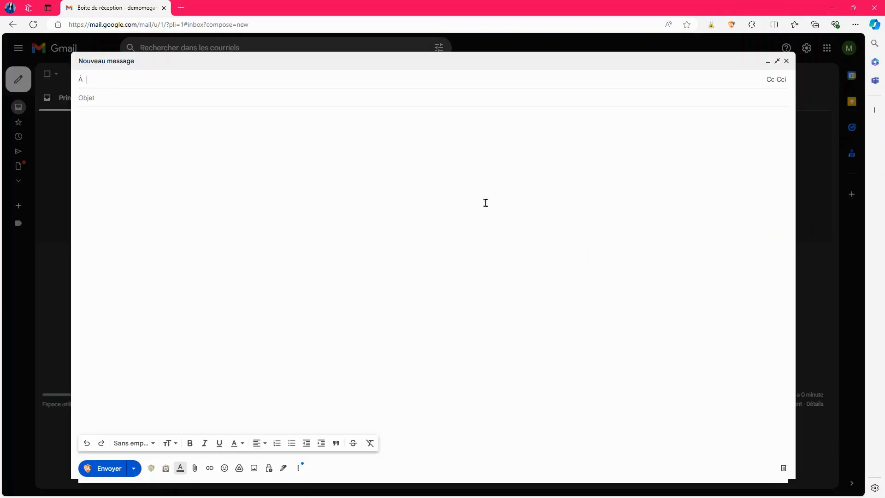
text(de)
click(199, 113)
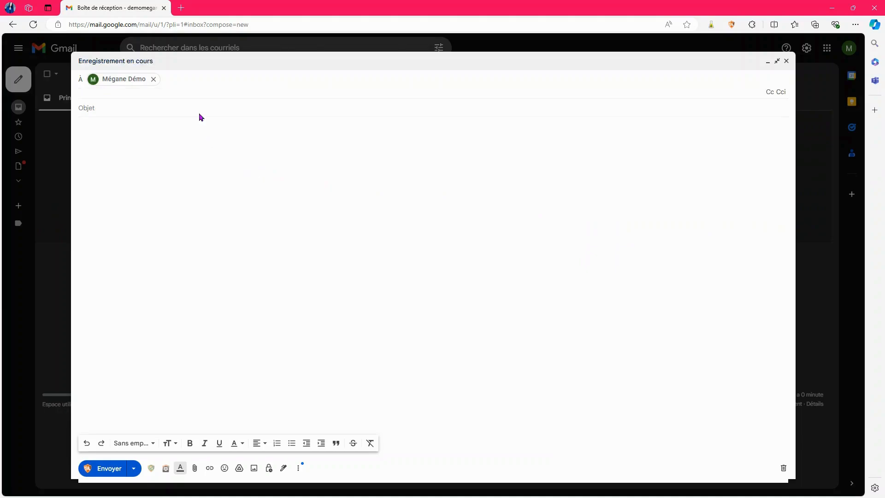
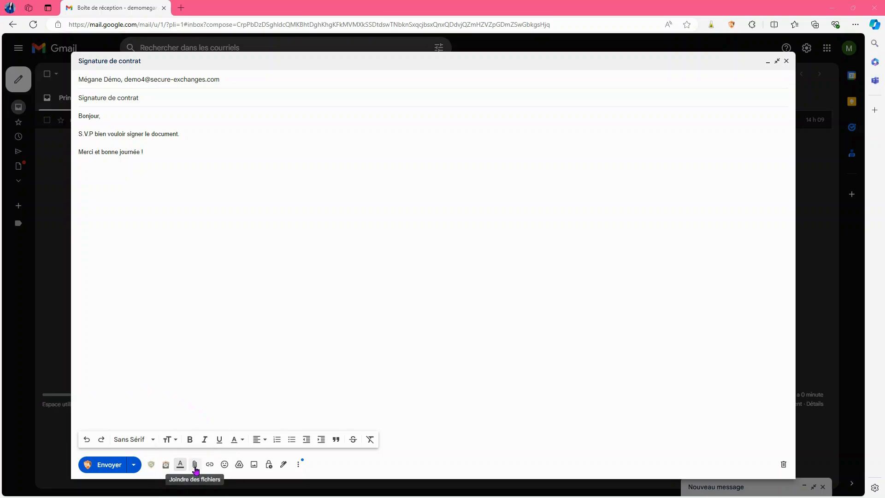
- Attach Contrat bidon.pdf from the desktop to the draft
click(195, 466)
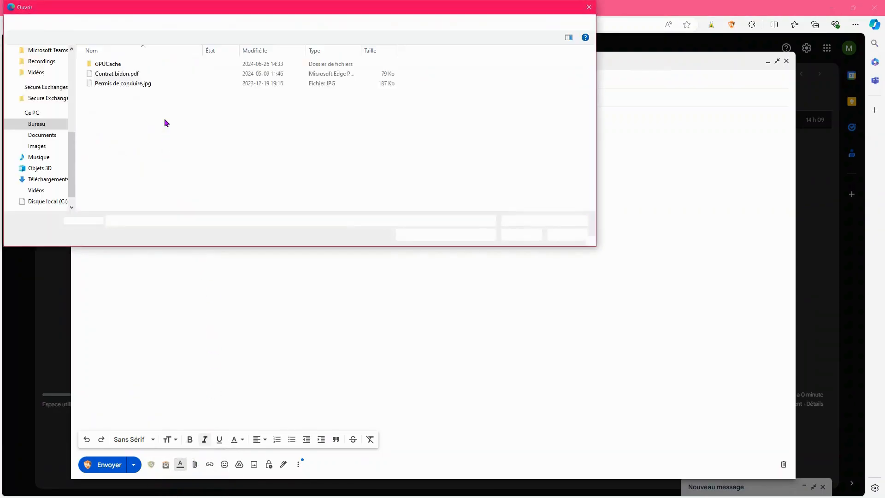
click(139, 74)
click(521, 234)
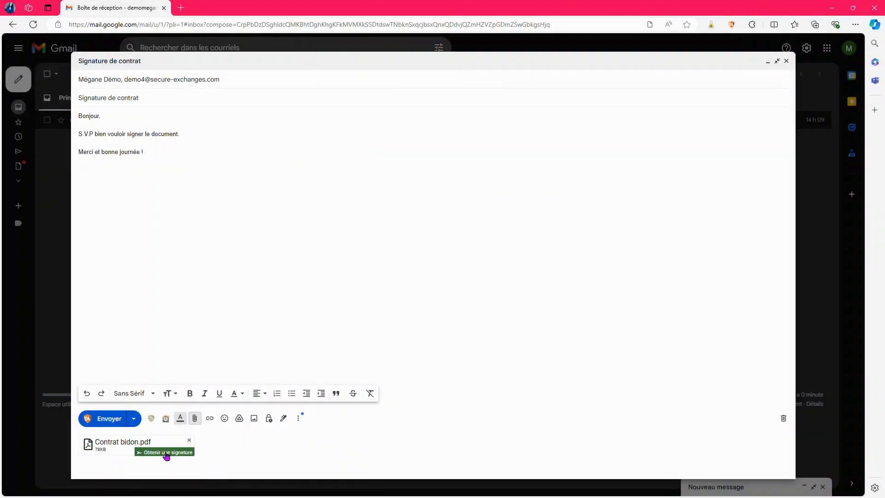
- Request a signature on Contrat bidon.pdf and open its Secure Exchanges signature setup
click(166, 454)
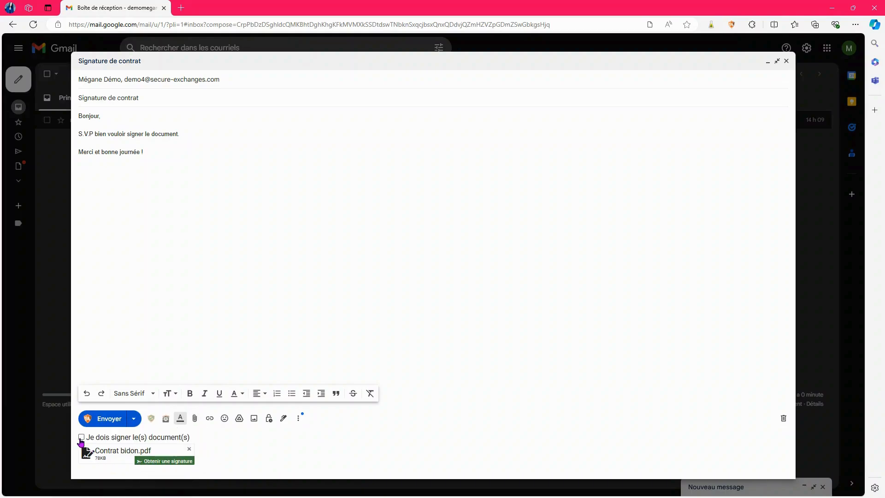
key(ctrl)
key(ctrl)
key(ctrl)
key(ctrl)
key(ctrl)
click(87, 459)
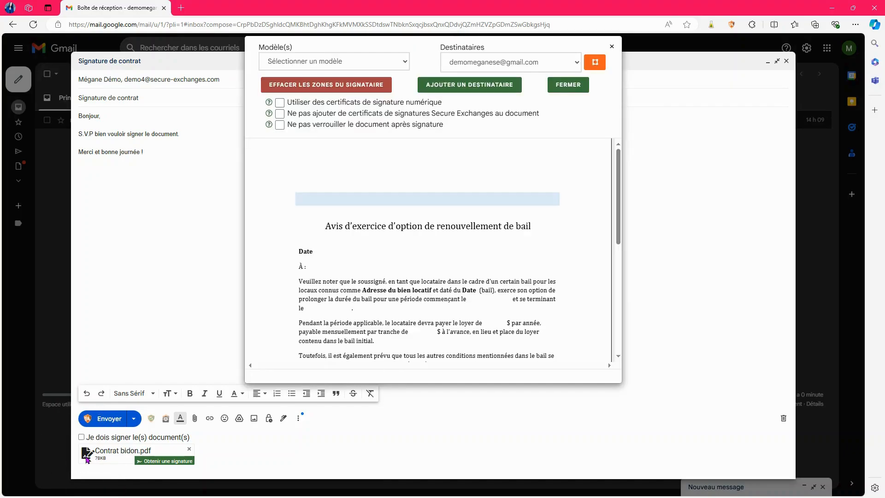
- Draw a trial zone below the À : line and make it a text field
scroll(469, 305, down, 1)
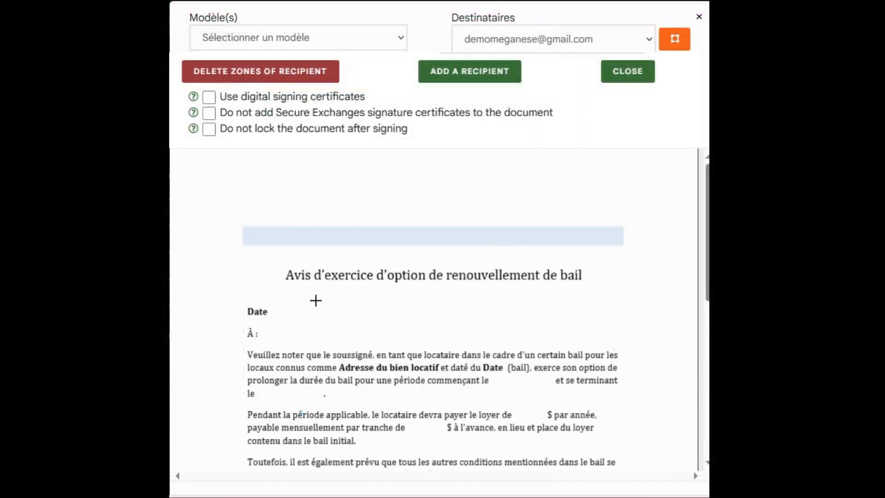
drag(268, 328, 372, 340)
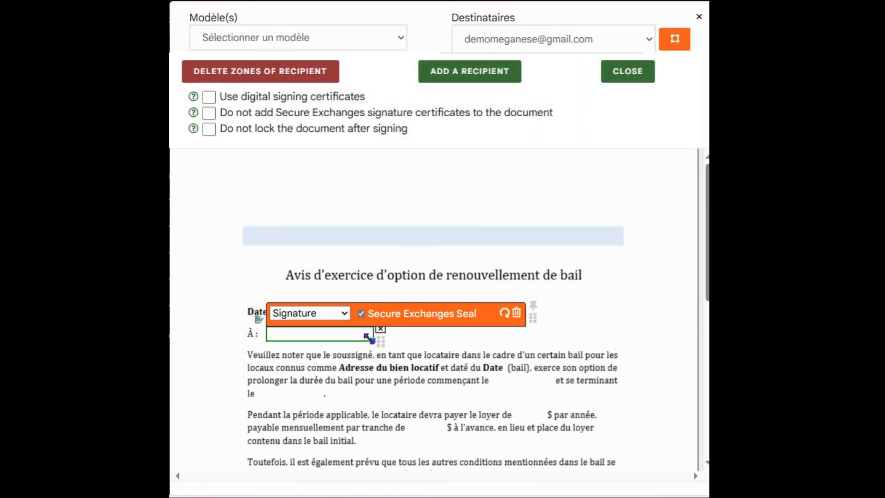
click(343, 315)
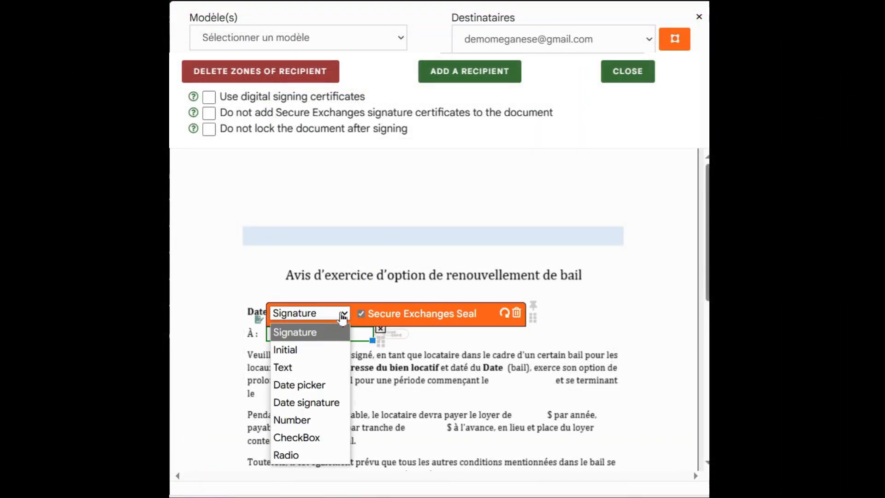
click(306, 366)
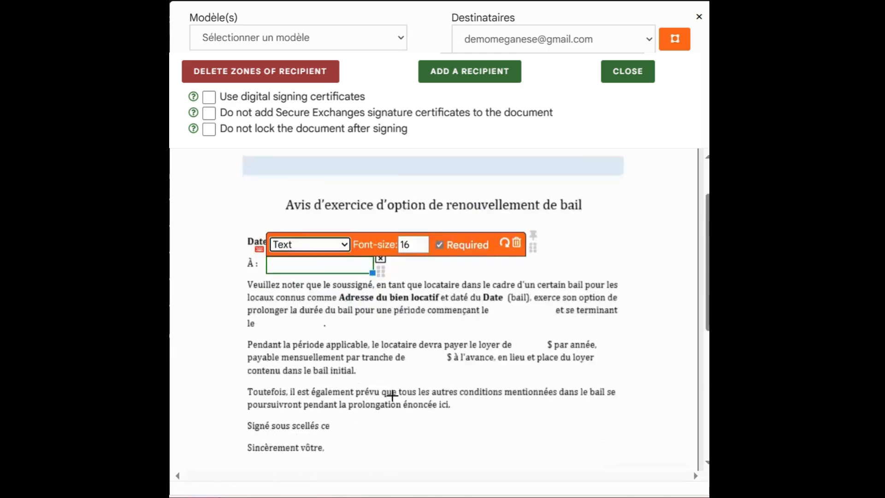
- Draw a new zone above the Nom du locataire line and make it a Signature field
scroll(393, 394, down, 4)
drag(247, 350, 375, 369)
click(323, 337)
click(310, 356)
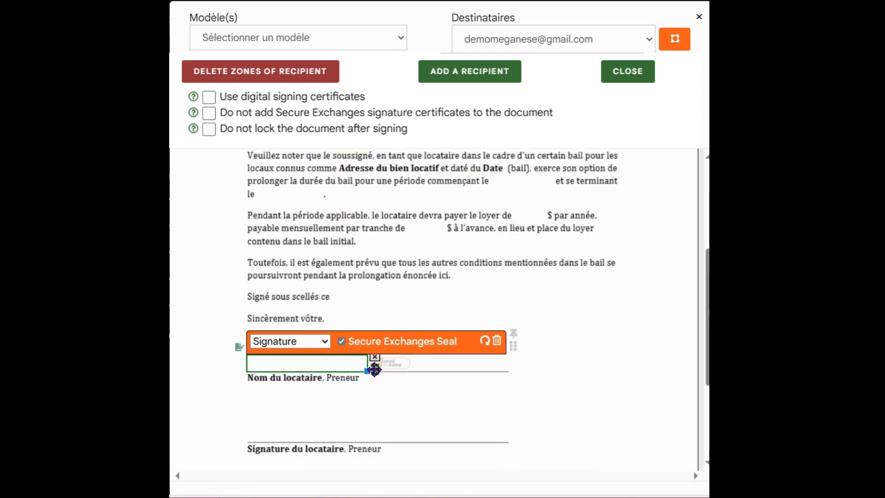
- Try initials, text, date, checkbox and radio types on the zone, ending back on Signature
click(321, 342)
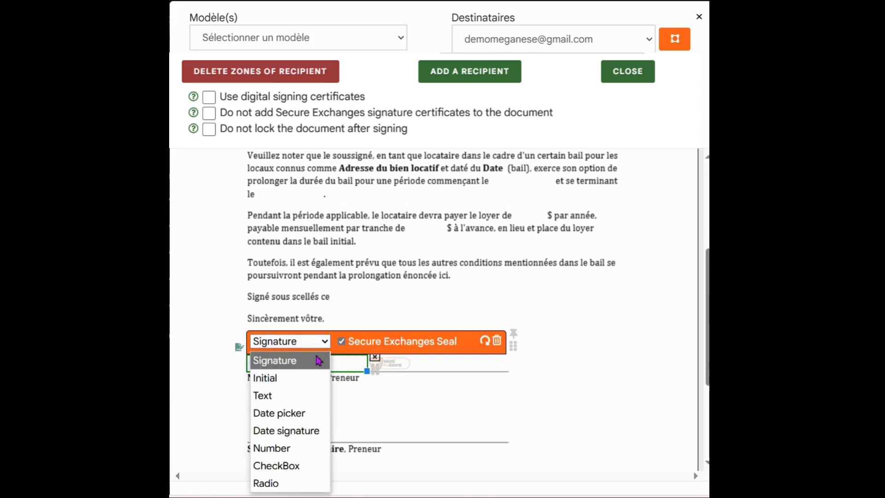
click(304, 379)
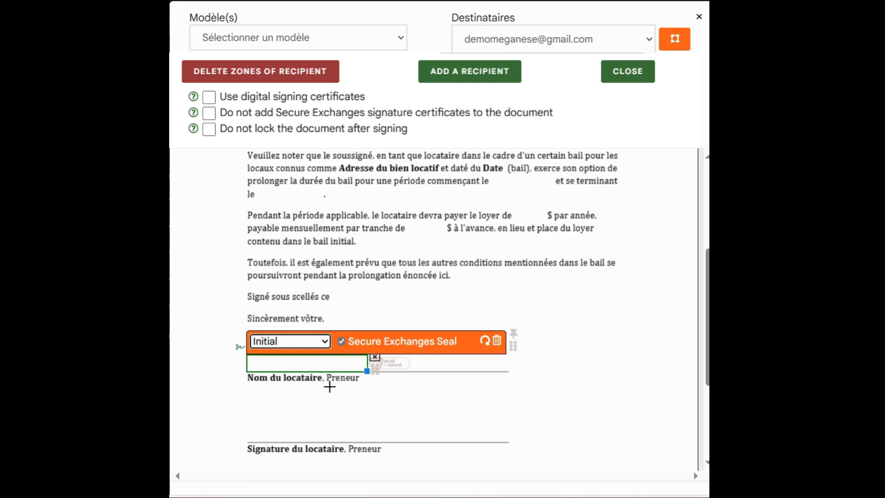
click(323, 342)
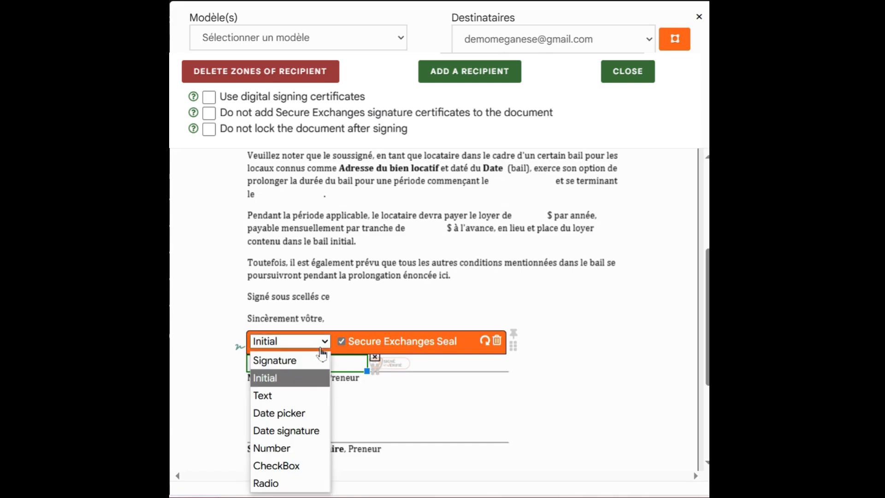
click(296, 393)
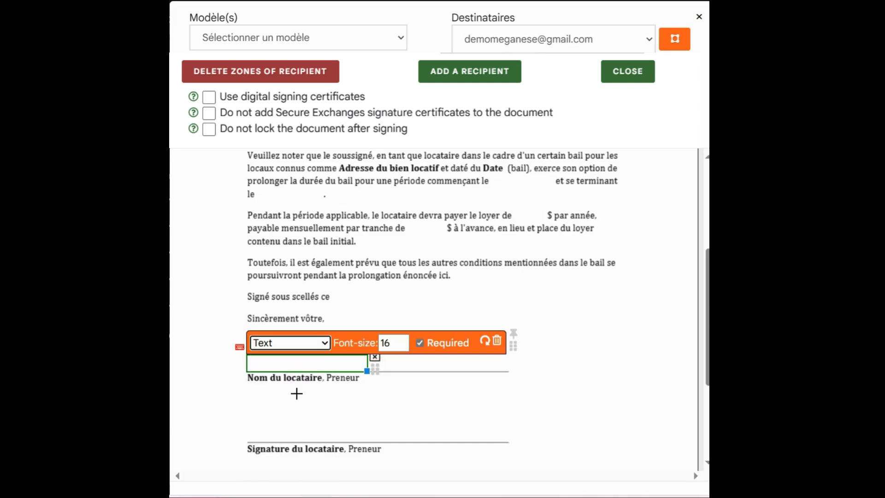
click(325, 344)
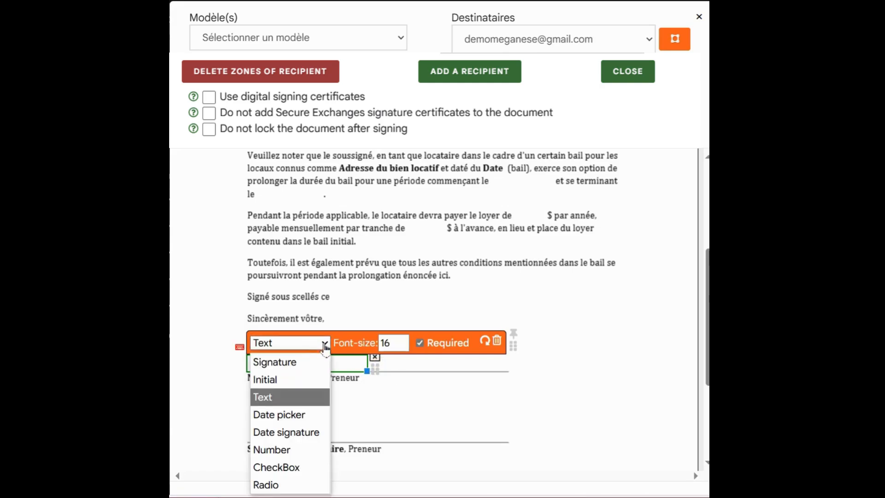
click(286, 415)
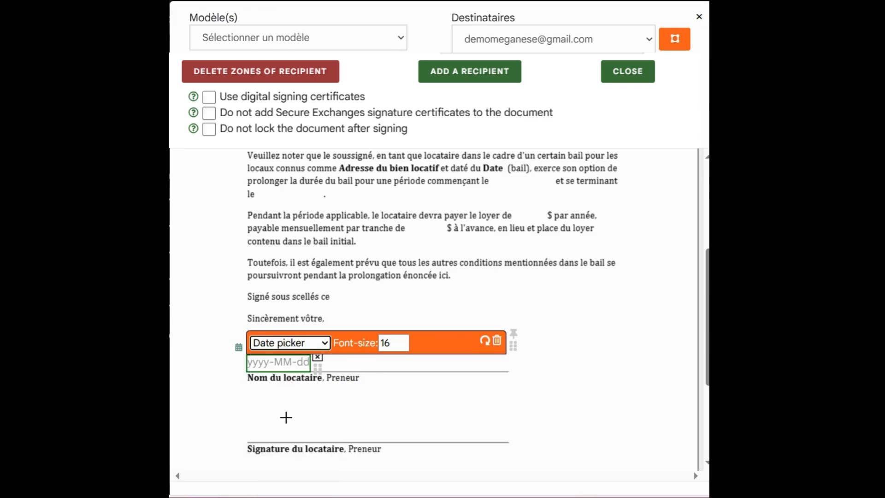
click(324, 346)
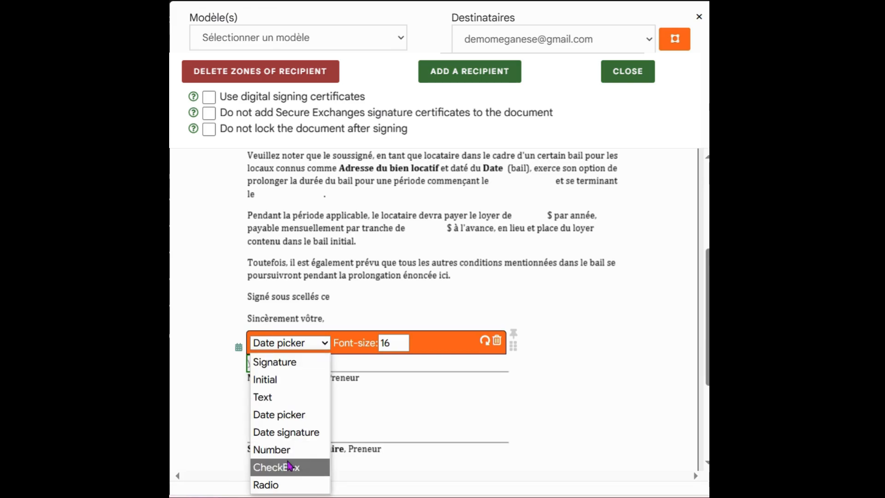
click(290, 467)
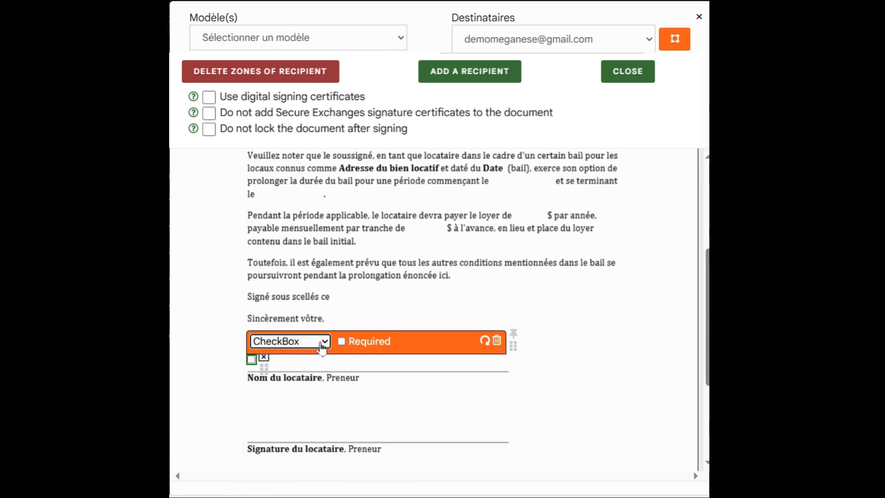
click(321, 346)
click(297, 483)
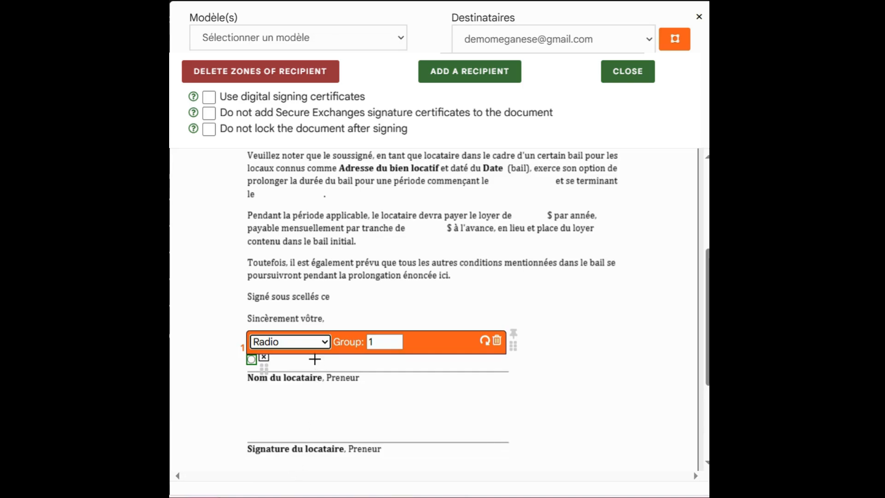
click(323, 342)
click(300, 360)
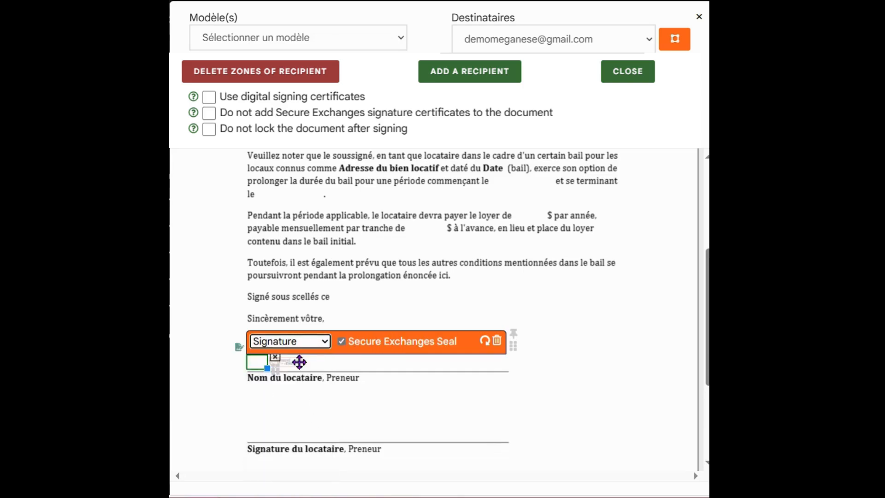
- Widen the first signature zone and switch to the second recipient
drag(267, 368, 349, 368)
click(591, 44)
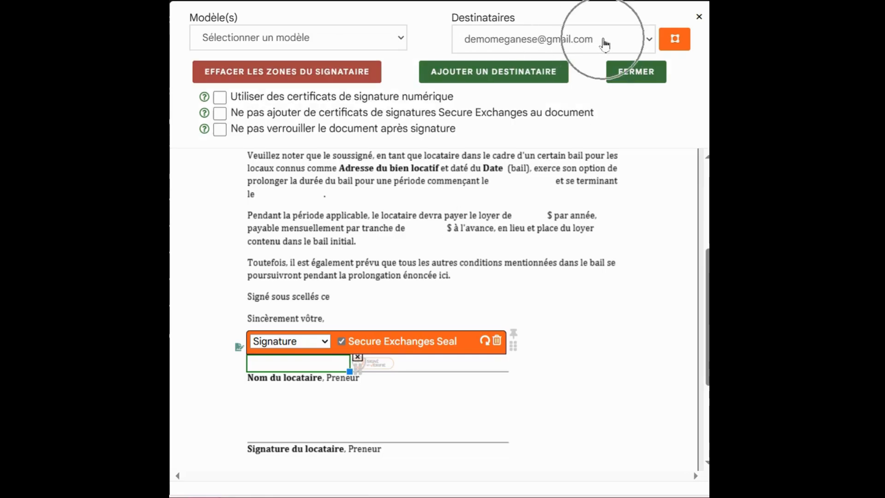
click(571, 84)
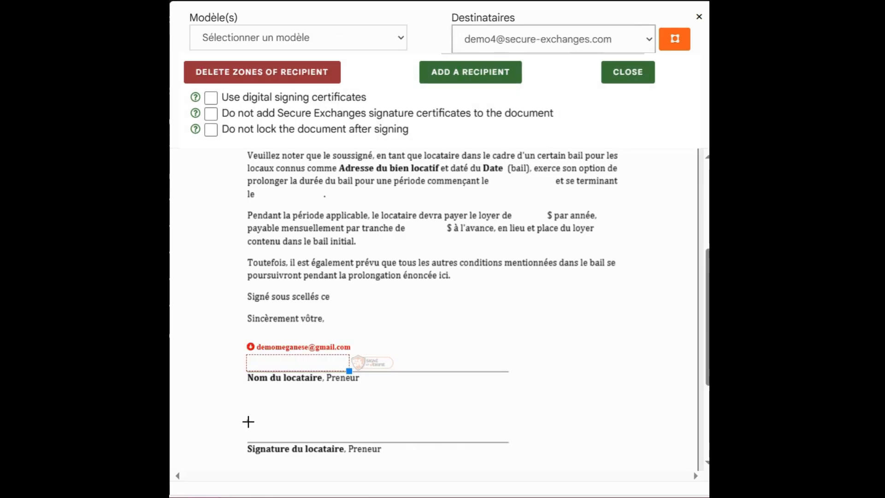
- Mark a zone above Signature du locataire, then choose to delete the second recipient's zones
mouse_move(247, 420)
mouse_down()
mouse_move(306, 442)
mouse_move(355, 441)
mouse_up()
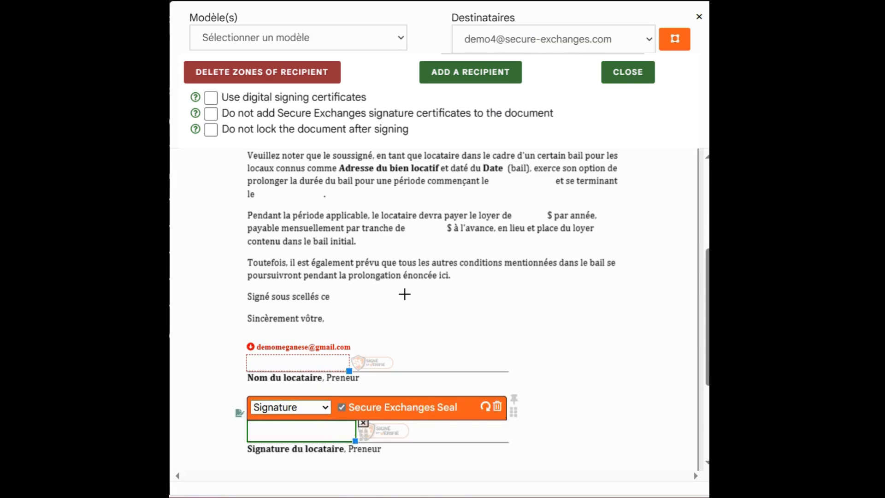
scroll(434, 258, up, 2)
scroll(434, 259, down, 2)
click(262, 72)
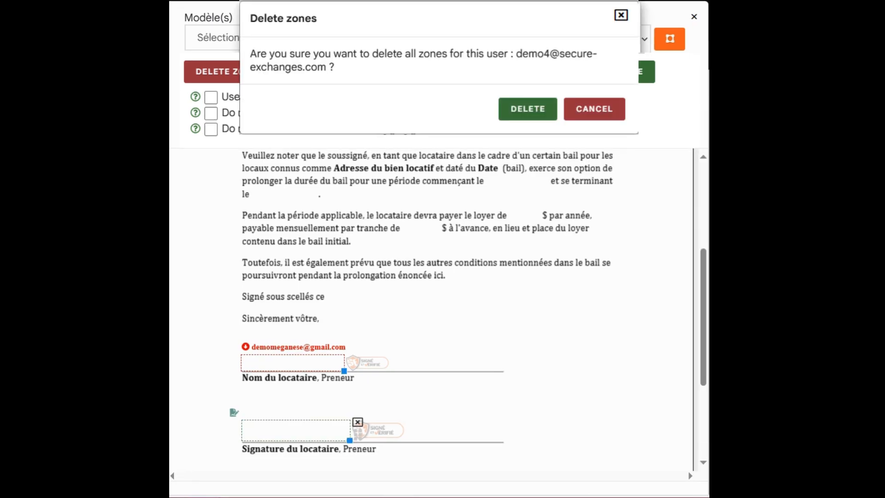
- Confirm the deletion and redraw a wider zone above Signature du locataire, then open the Modèle(s) list
click(528, 109)
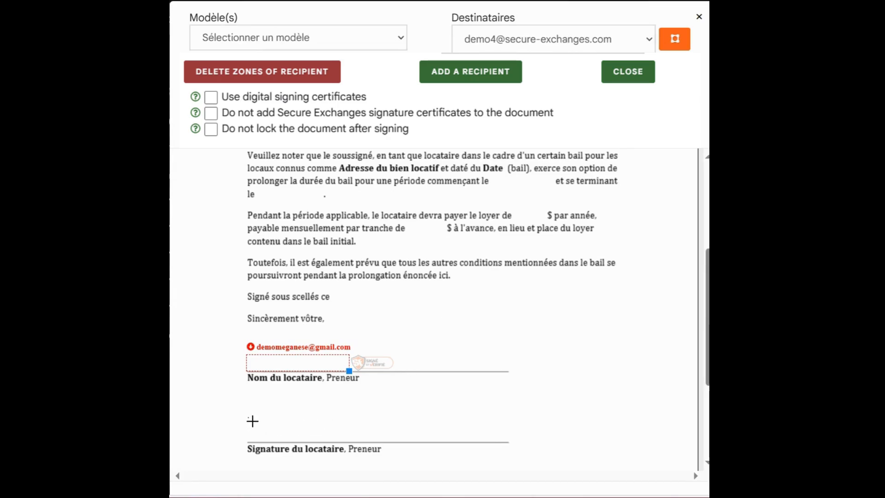
drag(248, 418, 394, 441)
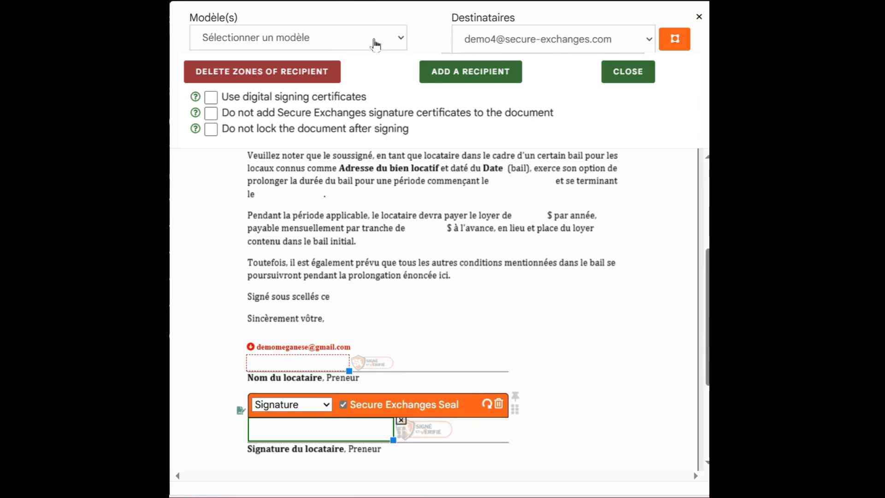
click(376, 44)
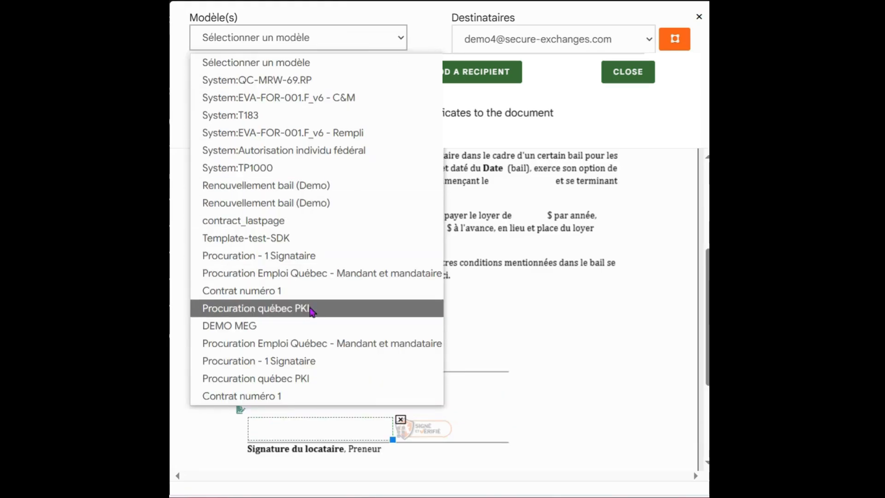
- Apply the DEMO MEG template with the second recipient as Locataire
click(304, 330)
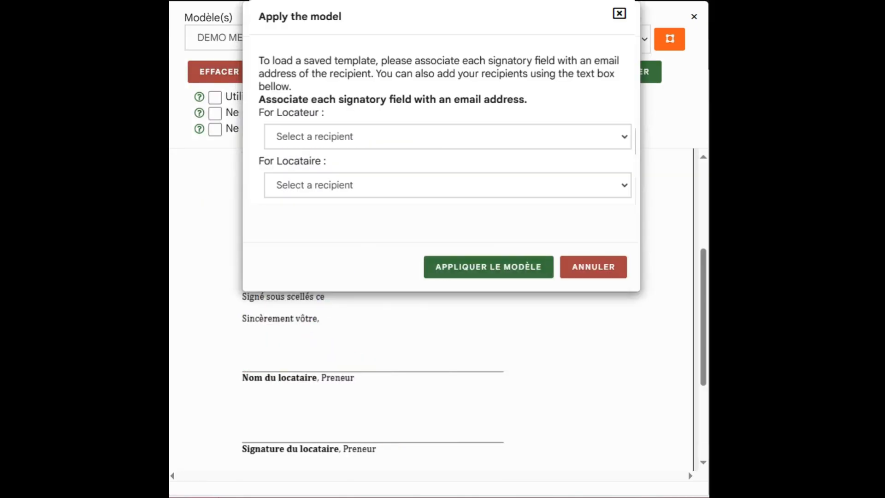
click(378, 186)
click(378, 251)
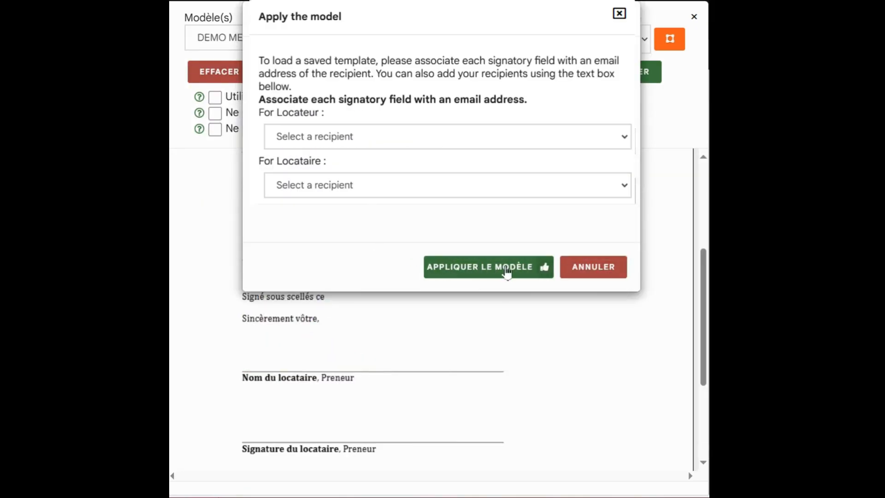
click(508, 270)
scroll(494, 310, down, 5)
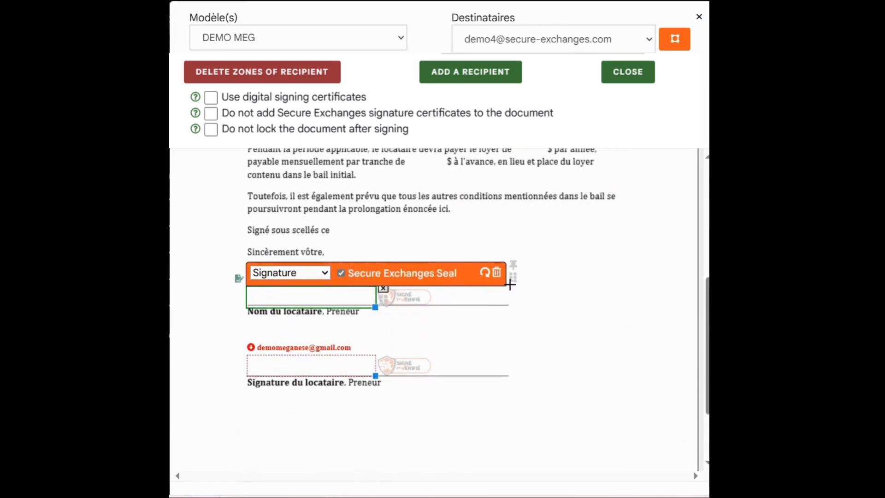
mouse_move(673, 45)
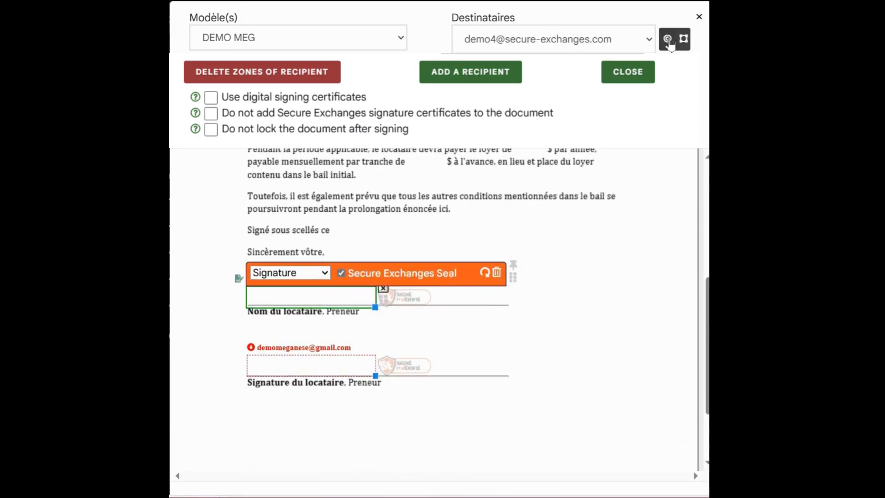
key(ctrl)
key(ctrl)
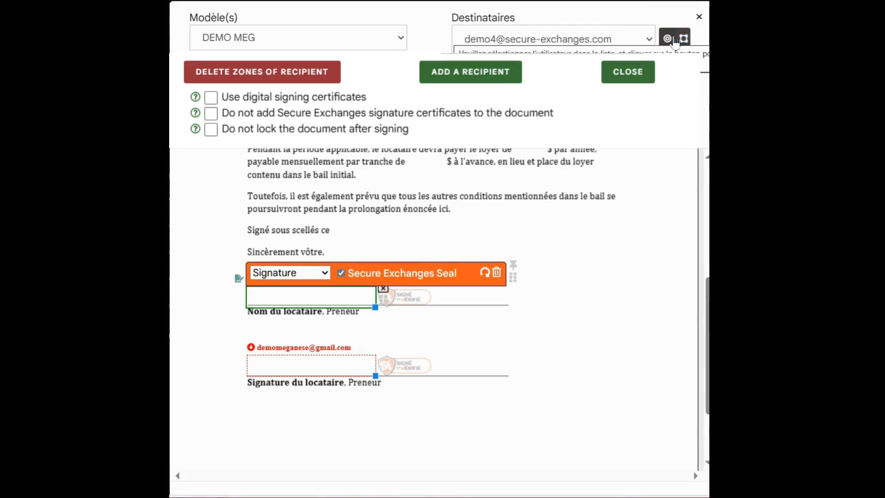
- Assign the Nom du locataire zone to the second recipient
click(635, 41)
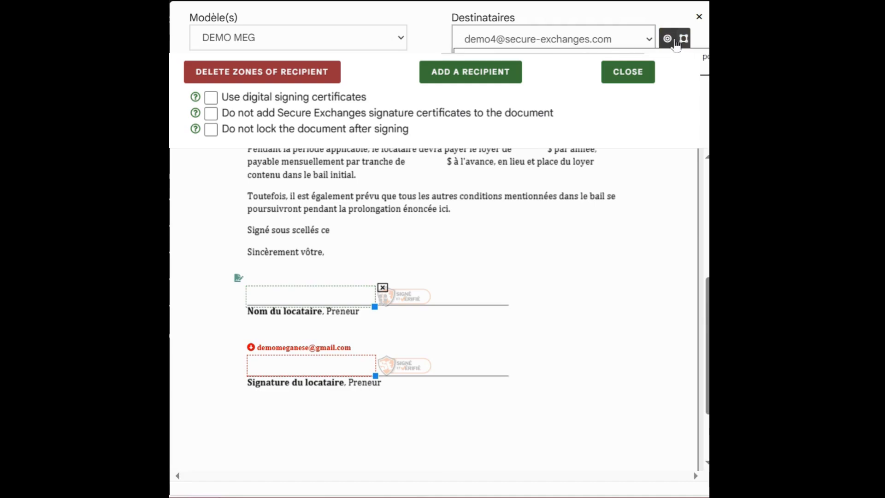
click(674, 39)
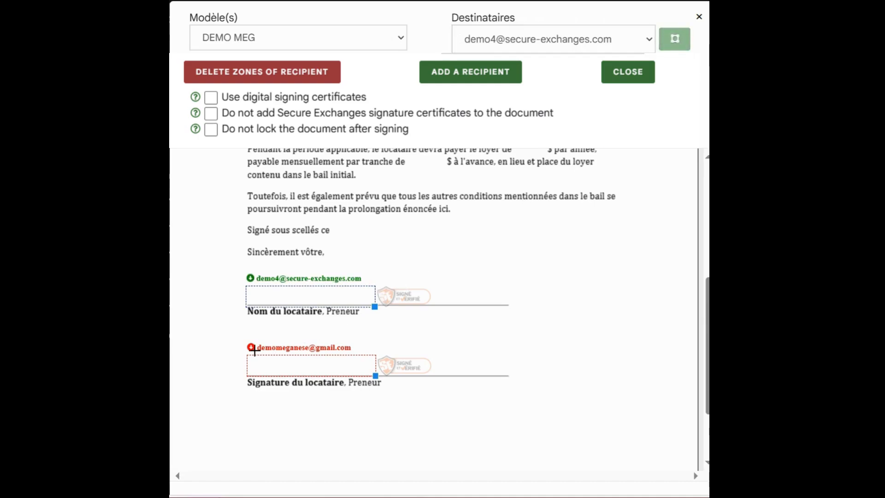
click(251, 349)
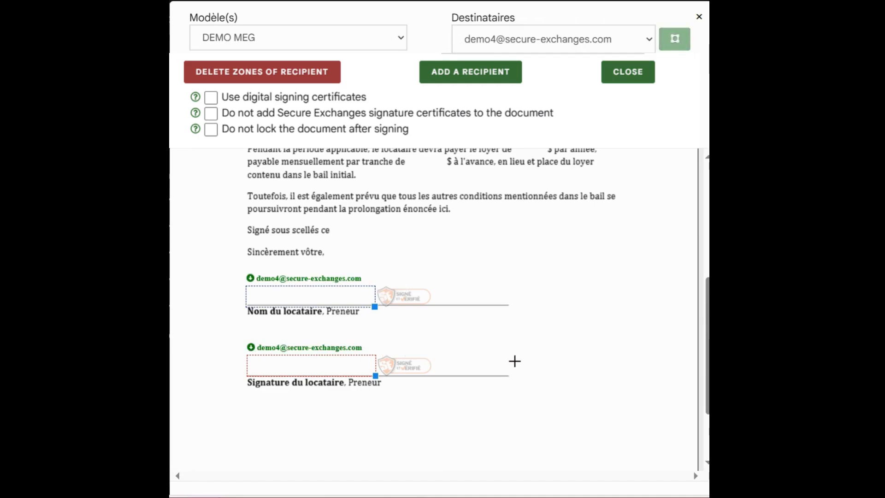
- Switch to the first recipient and assign the Signature du locataire zone to them
click(628, 40)
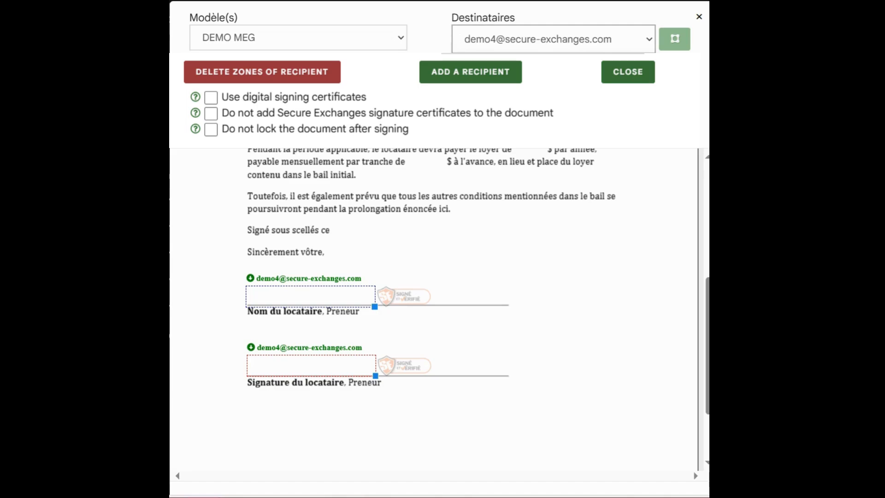
click(648, 52)
click(672, 40)
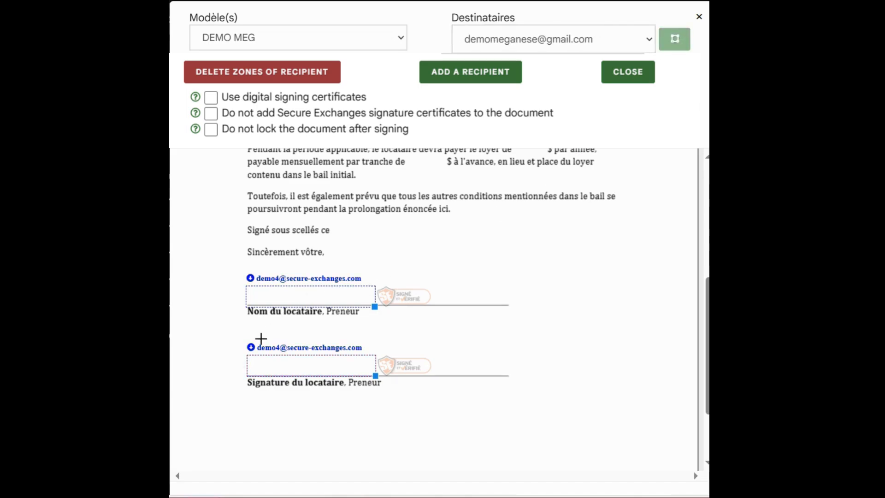
click(251, 348)
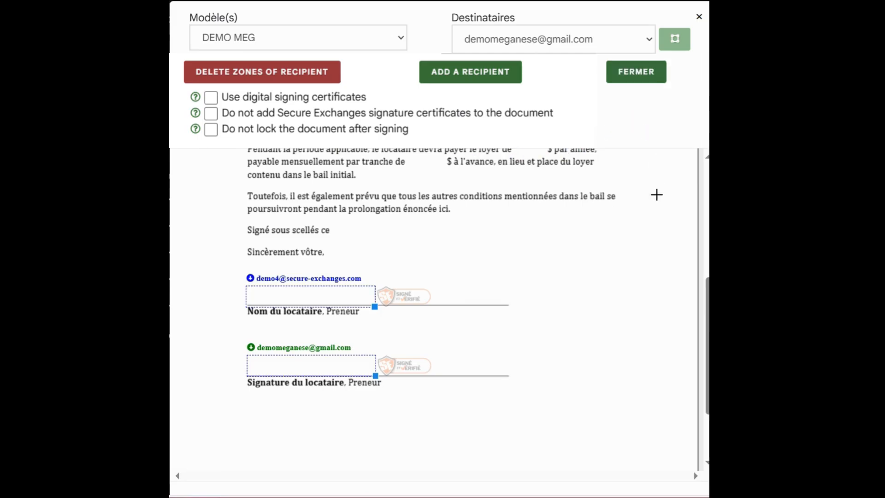
scroll(655, 191, up, 4)
- Close the zone editor, send the email, and secure only the attachments ('Les pièces jointes seulement')
click(642, 79)
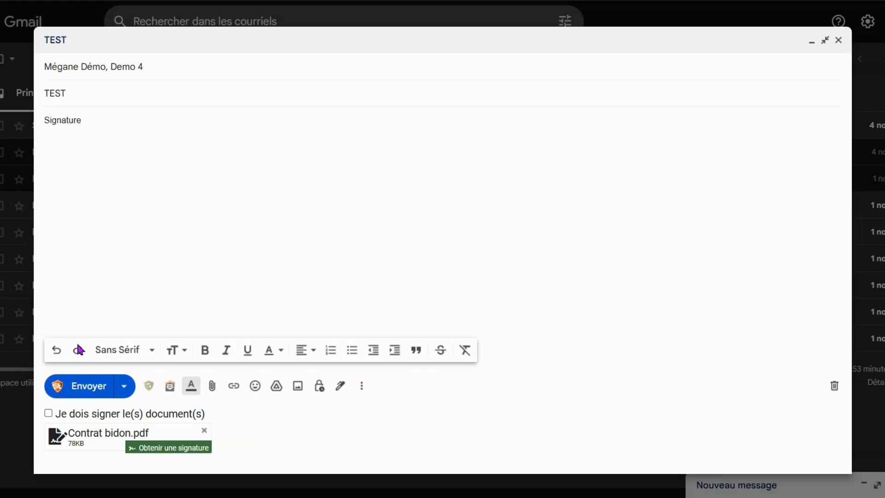
click(71, 395)
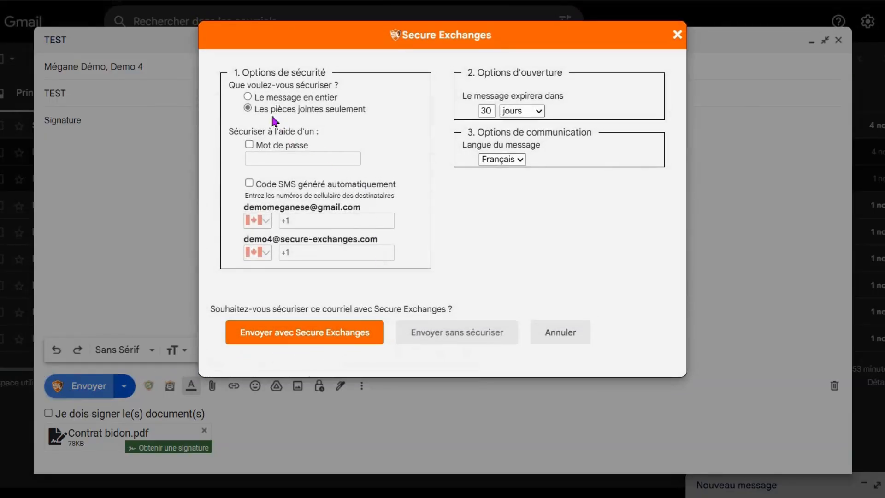
click(248, 109)
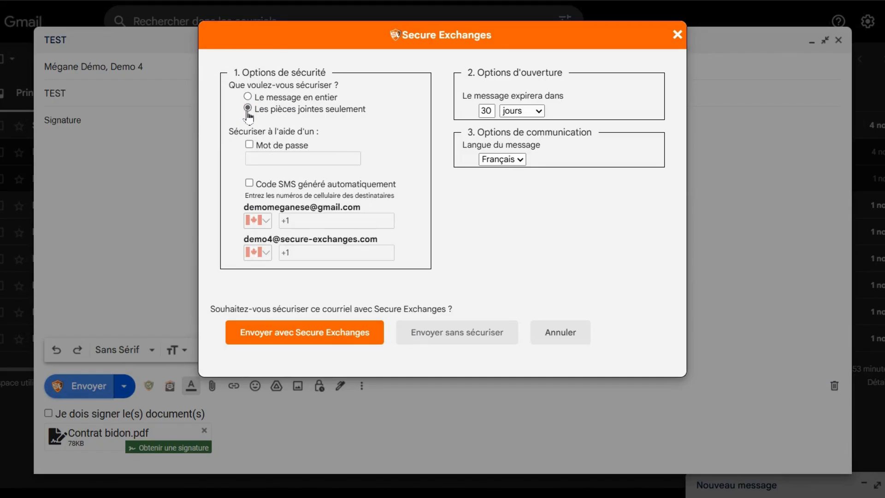